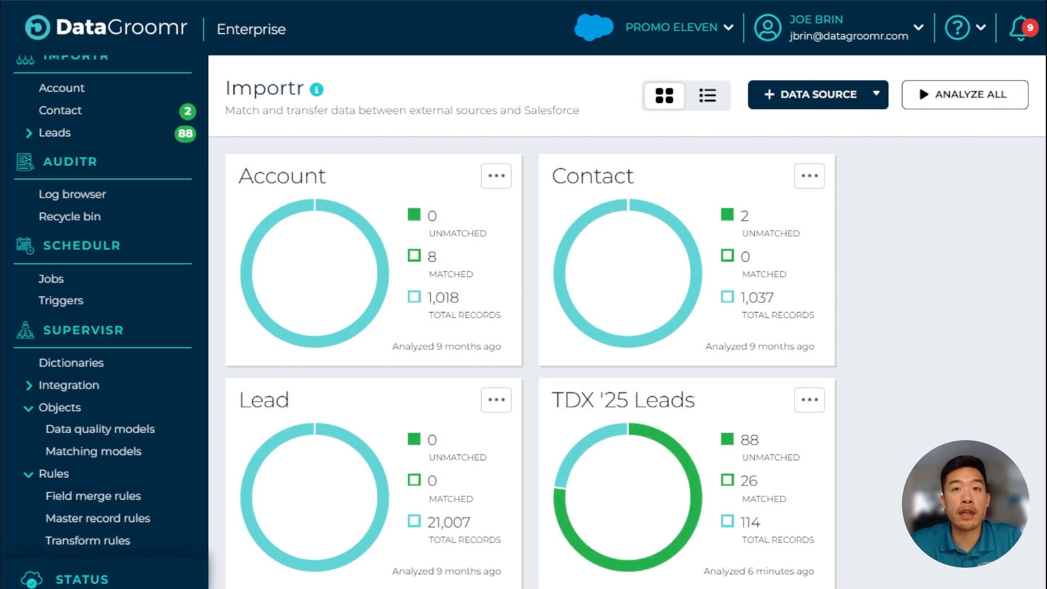
Start a CSV data import and inspect Salesforce as a possible file source, leaving the source selection without choosing a file.
{"action": "left_click", "coordinate": [877, 94]}
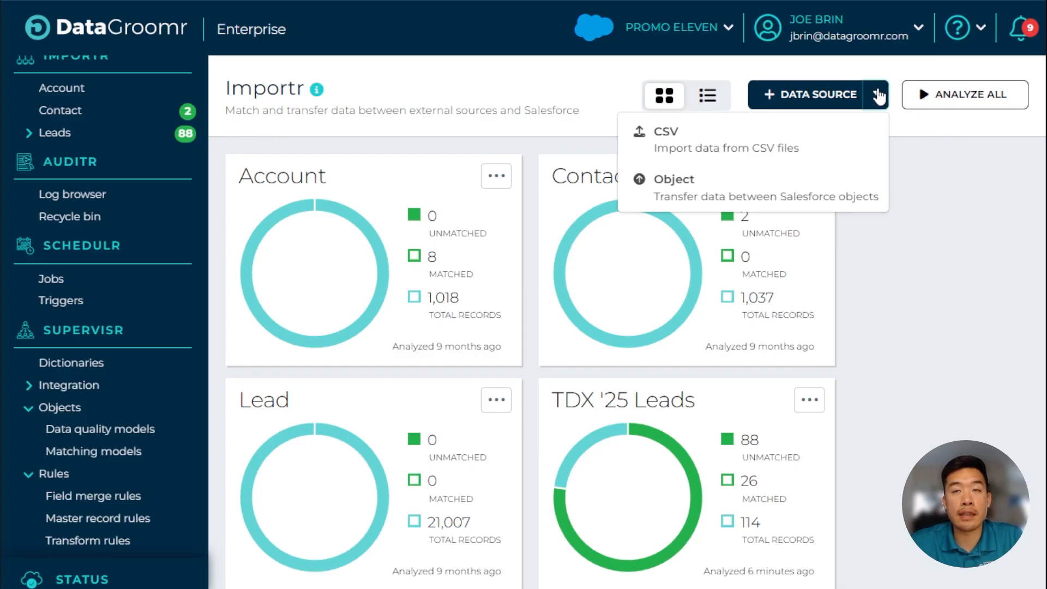
{"action": "left_click", "coordinate": [822, 144]}
{"action": "left_click", "coordinate": [336, 187]}
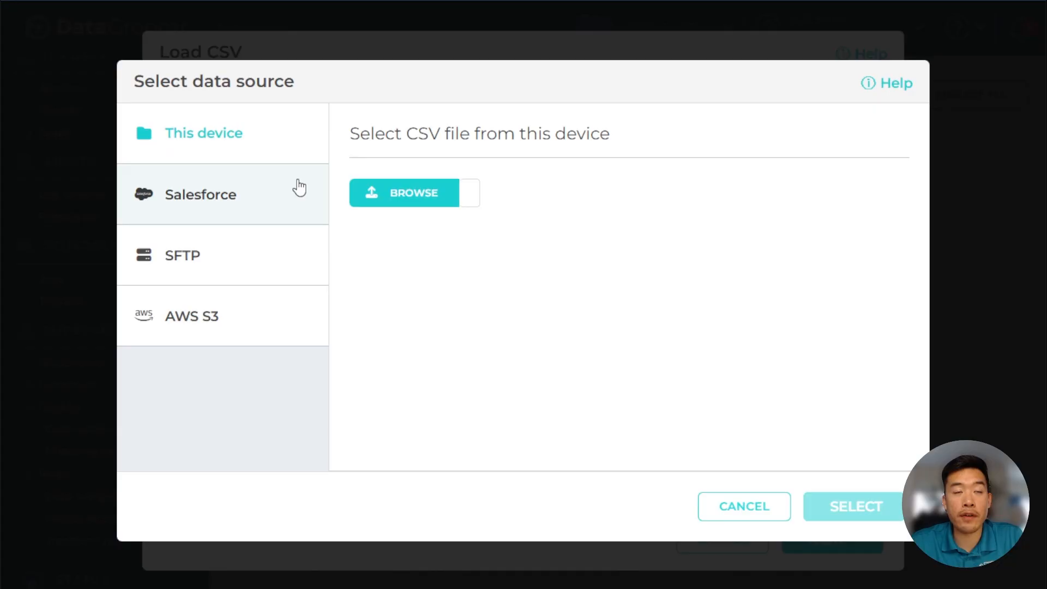
{"action": "left_click", "coordinate": [216, 201]}
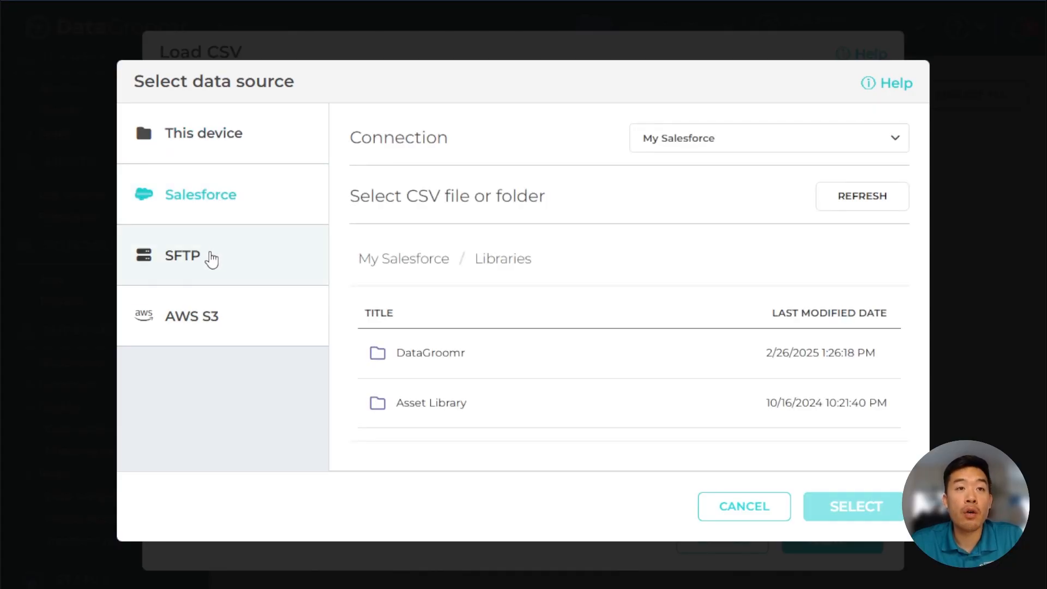
{"action": "left_click", "coordinate": [709, 513]}
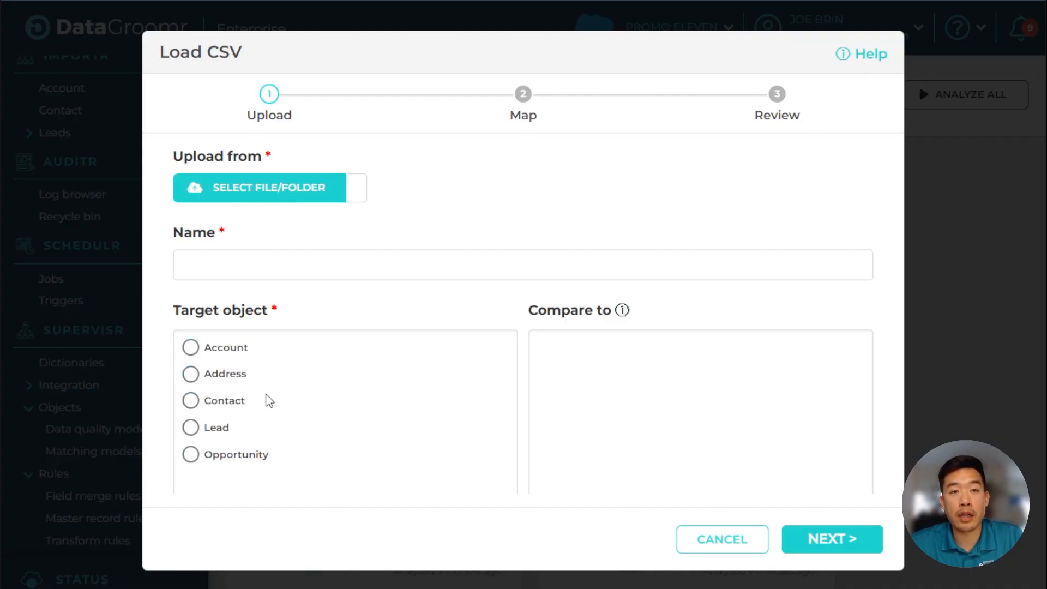
Choose Lead as the target object of the CSV import.
{"action": "left_click", "coordinate": [222, 430]}
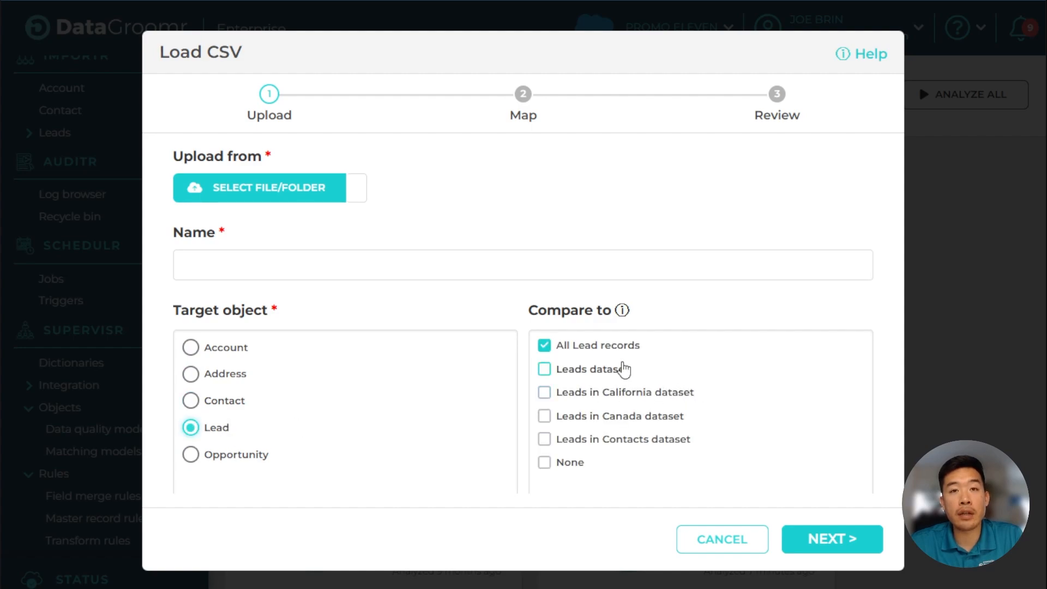
{"action": "mouse_move", "coordinate": [621, 319]}
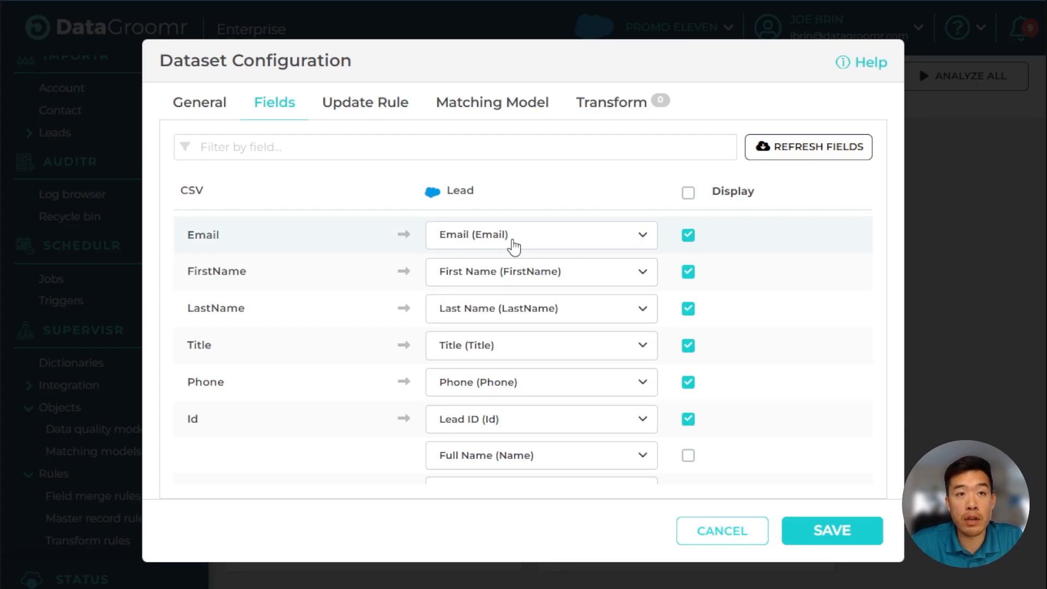
Search the Lead fields for "phone" as mapping candidates for the CSV Phone column, keeping the existing mapping.
{"action": "left_click", "coordinate": [565, 382]}
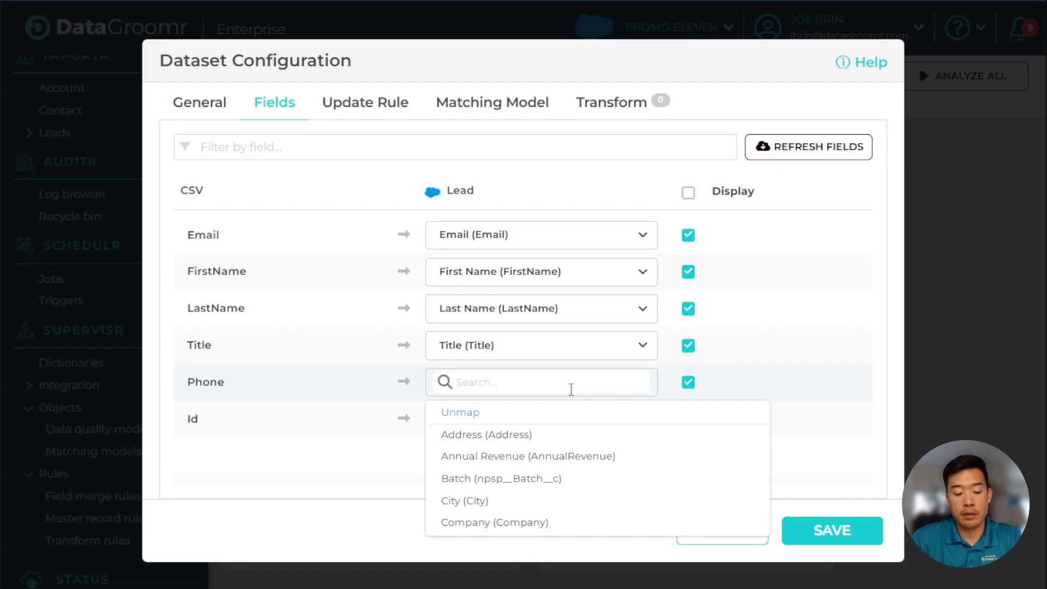
{"action": "type", "text": "phone"}
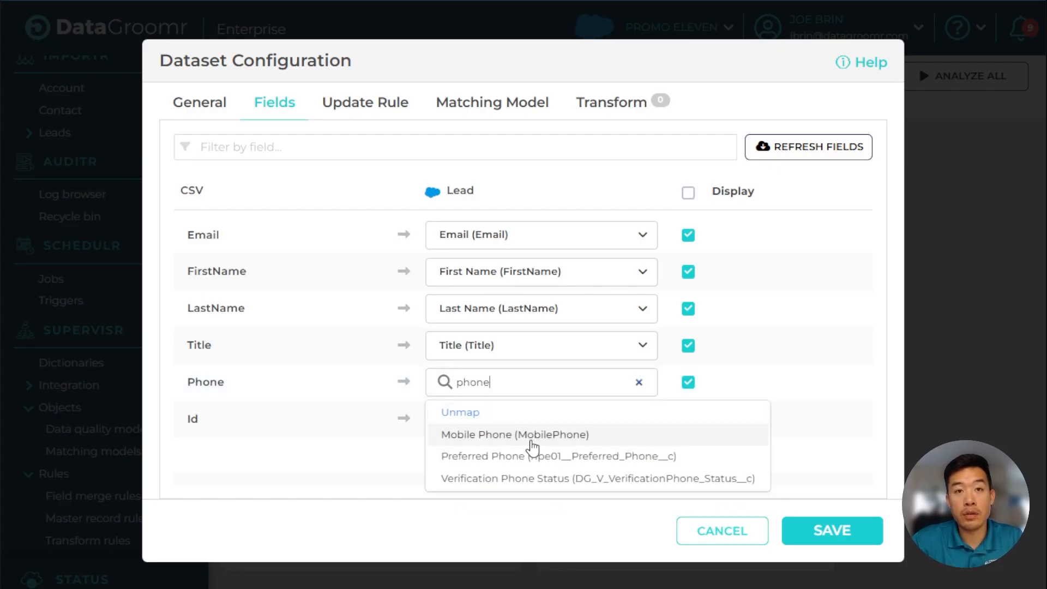
{"action": "left_click", "coordinate": [829, 404]}
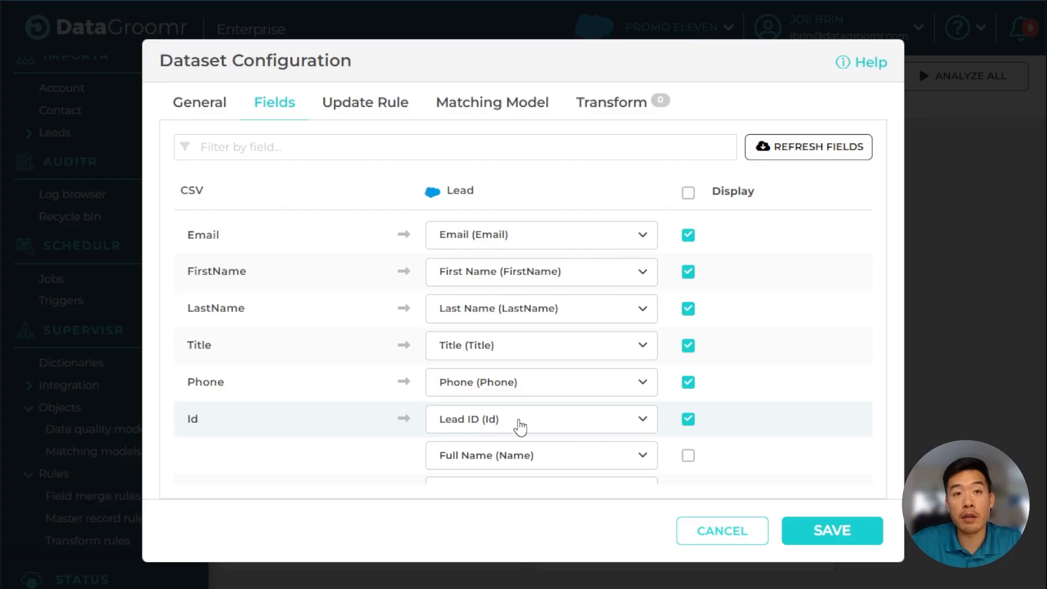
Exclude the CSV Id column from display and unmap it from the Lead ID field.
{"action": "left_click", "coordinate": [519, 427]}
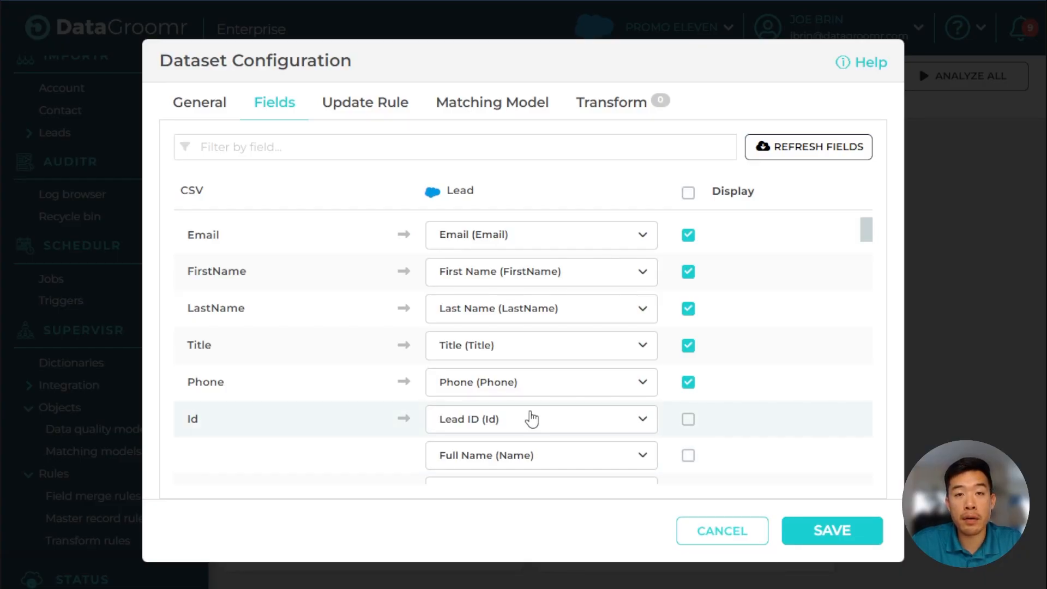
{"action": "left_click", "coordinate": [531, 420]}
{"action": "left_click", "coordinate": [467, 452]}
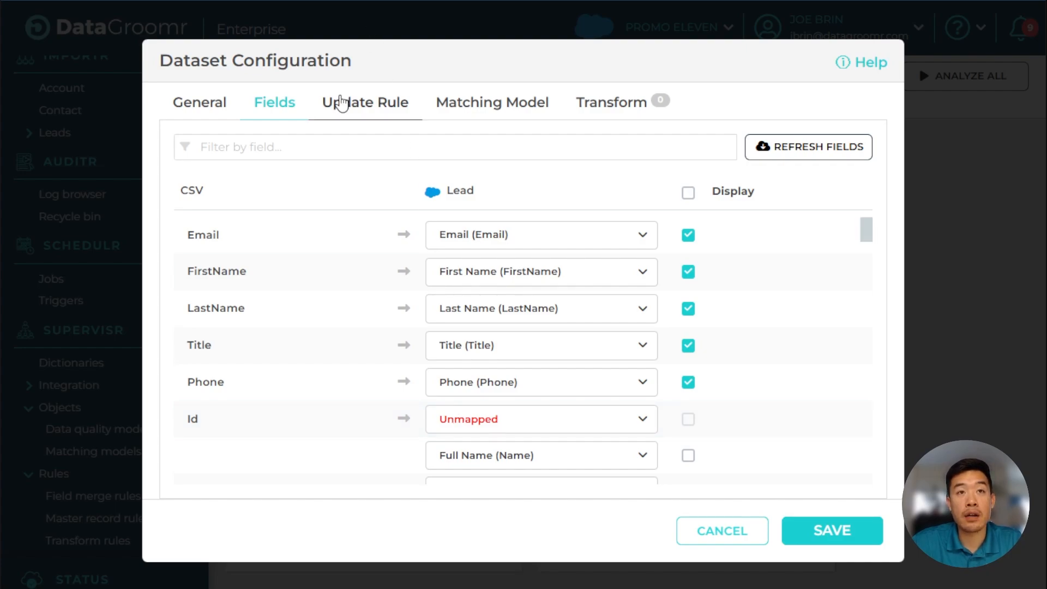
Review the dataset's fields update rule and the fields compared by its Standard Lead Model matching model.
{"action": "left_click", "coordinate": [340, 102]}
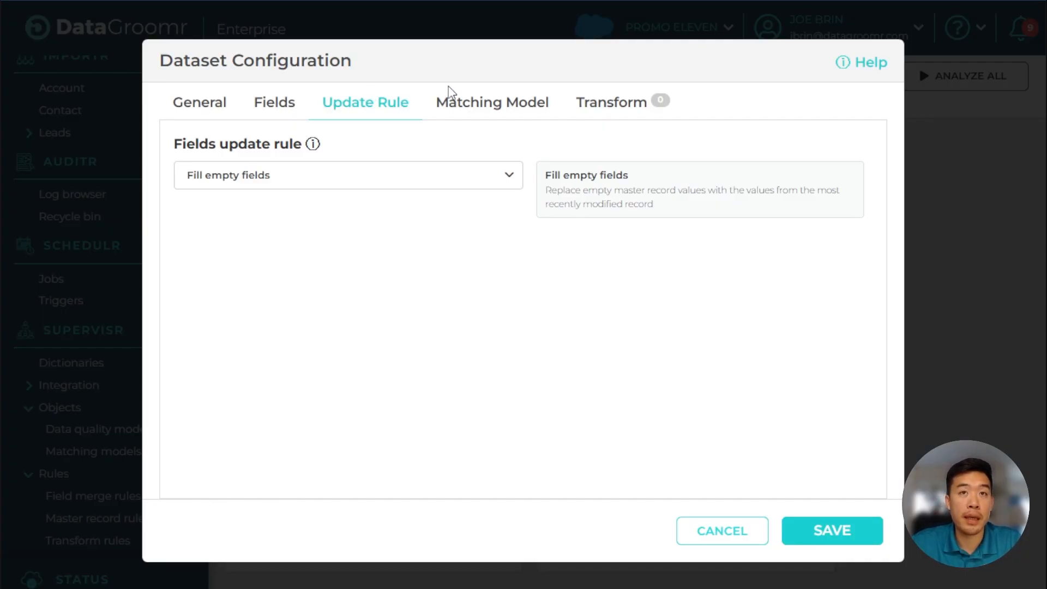
{"action": "left_click", "coordinate": [480, 99]}
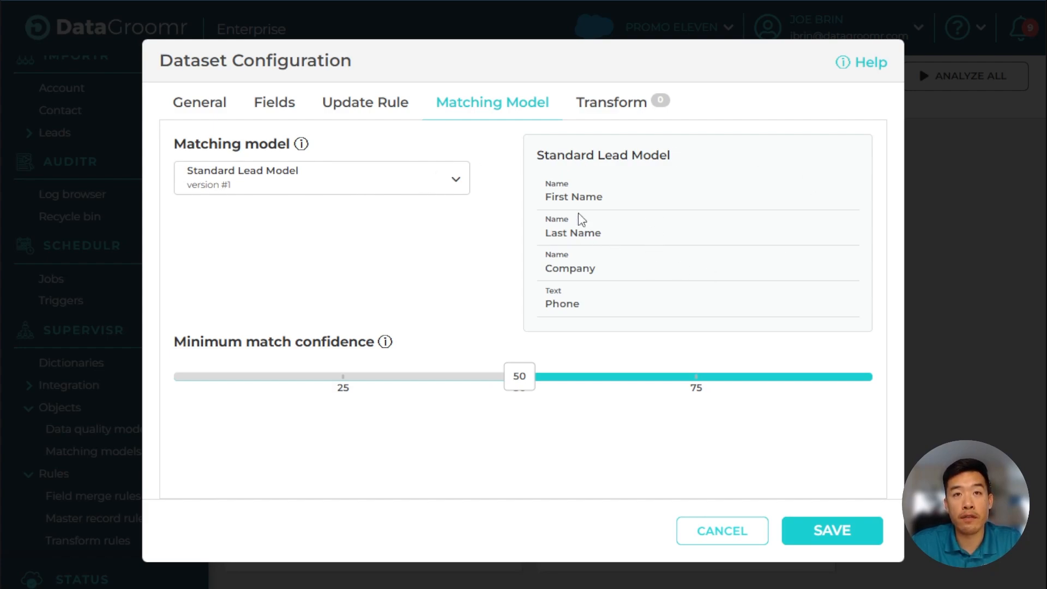
{"action": "scroll", "coordinate": [581, 215], "scroll_direction": "down", "scroll_amount": 2}
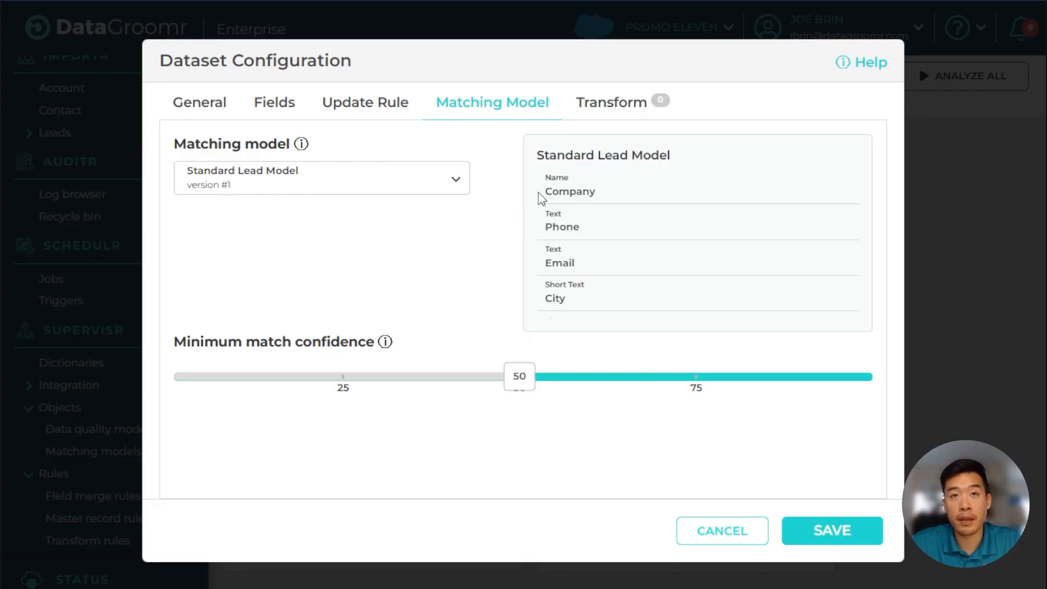
Add the Standardize phone transform rule to the Phone field, and discard the dataset configuration changes.
{"action": "left_click", "coordinate": [615, 108]}
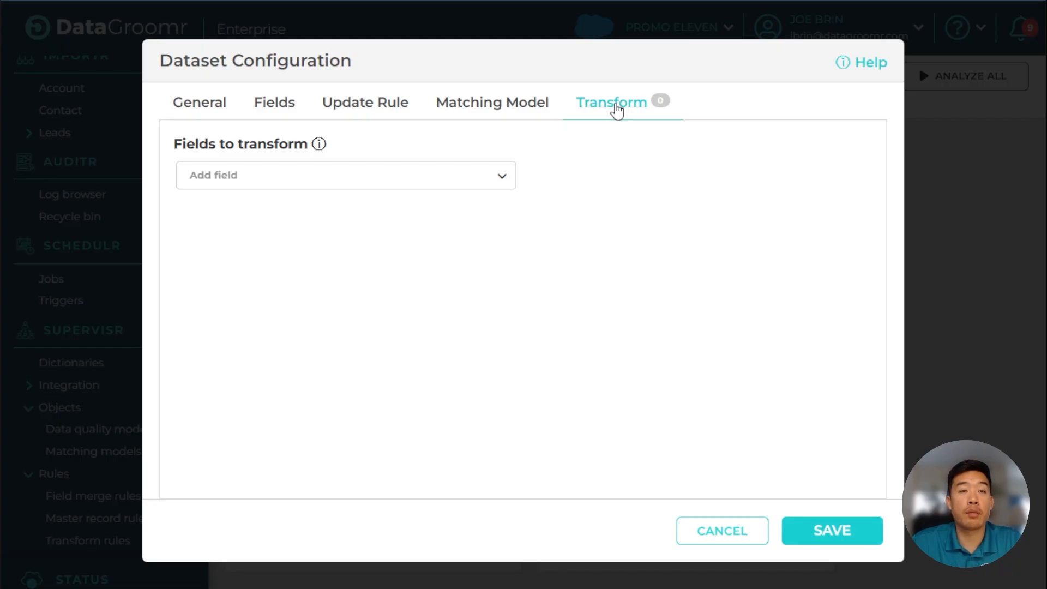
{"action": "left_click", "coordinate": [479, 186]}
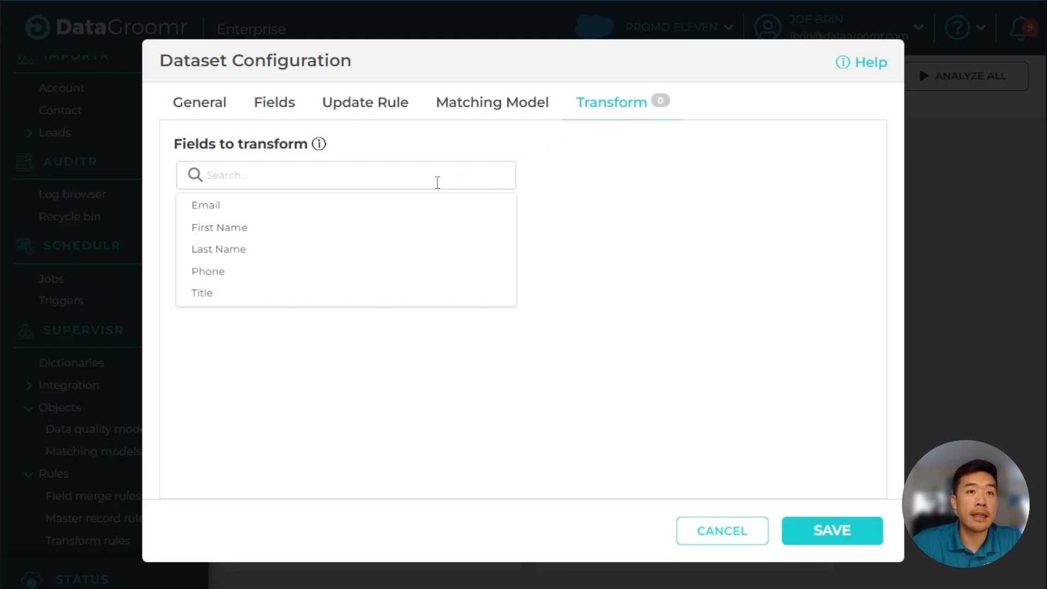
{"action": "left_click", "coordinate": [220, 272]}
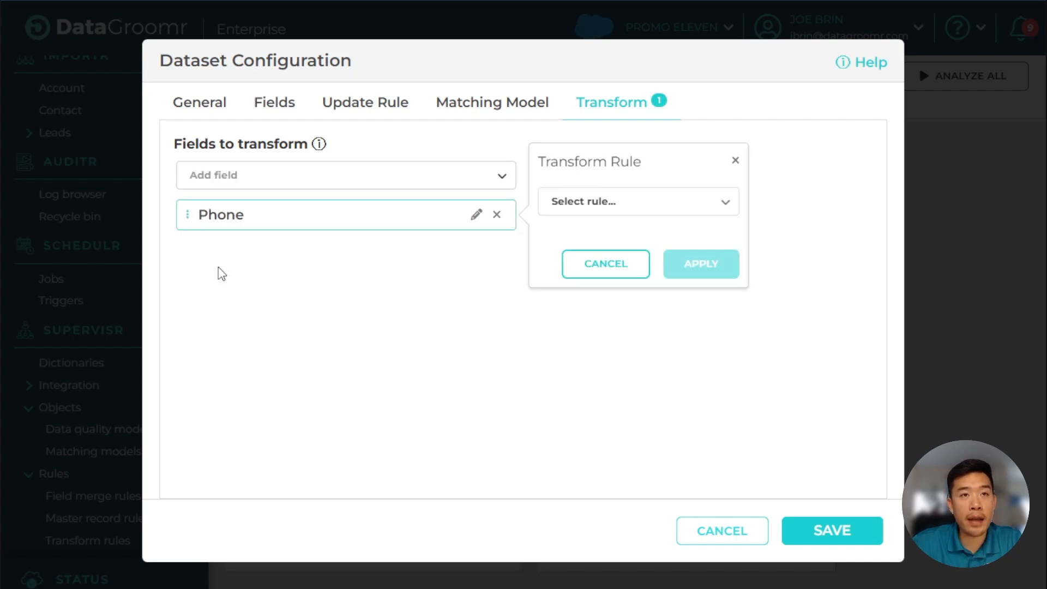
{"action": "left_click", "coordinate": [642, 196]}
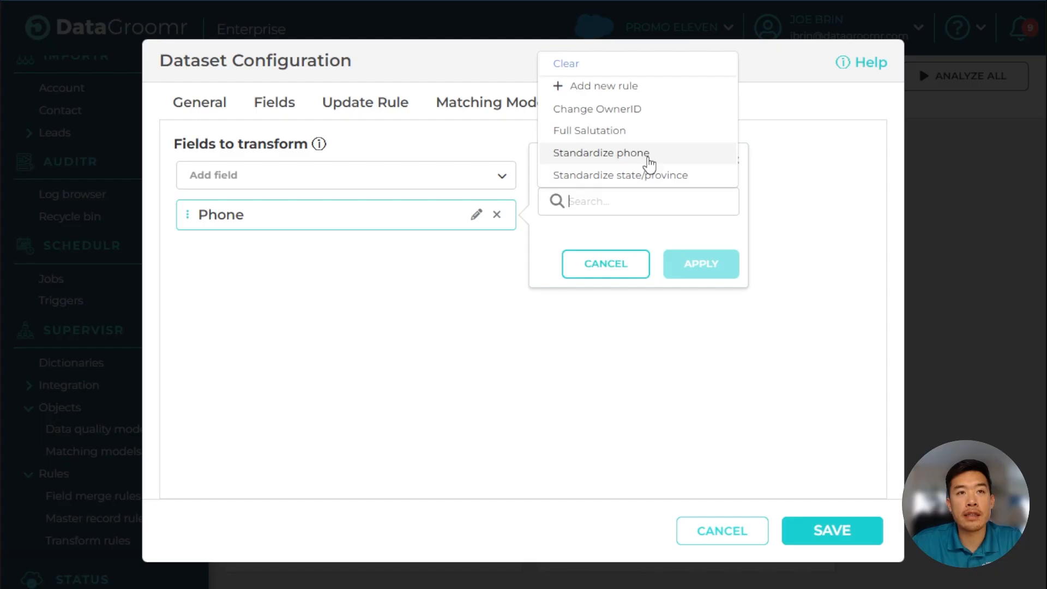
{"action": "left_click", "coordinate": [649, 161]}
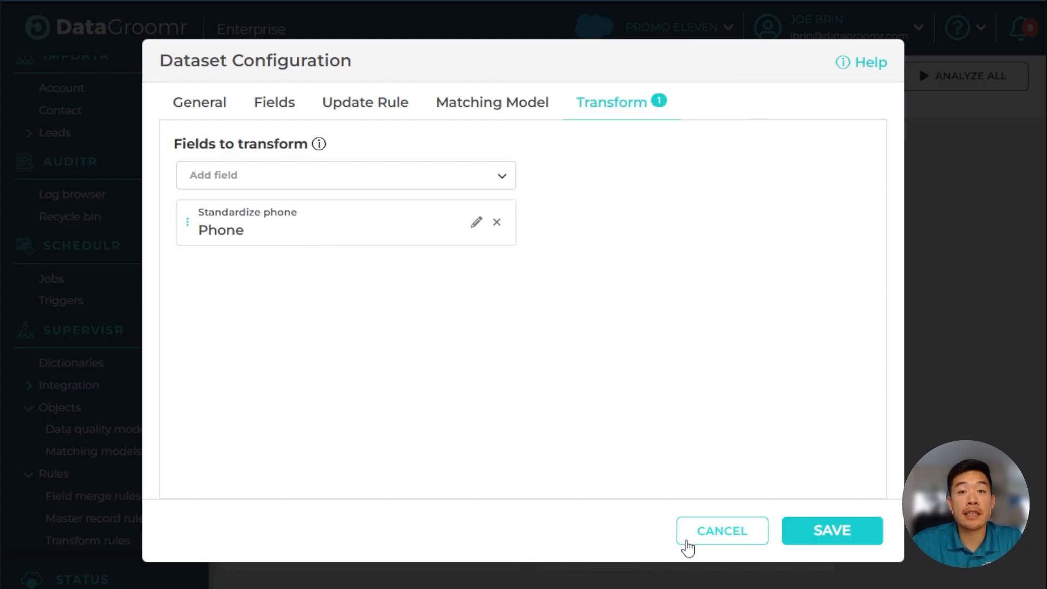
{"action": "left_click", "coordinate": [694, 533]}
{"action": "left_click", "coordinate": [564, 361]}
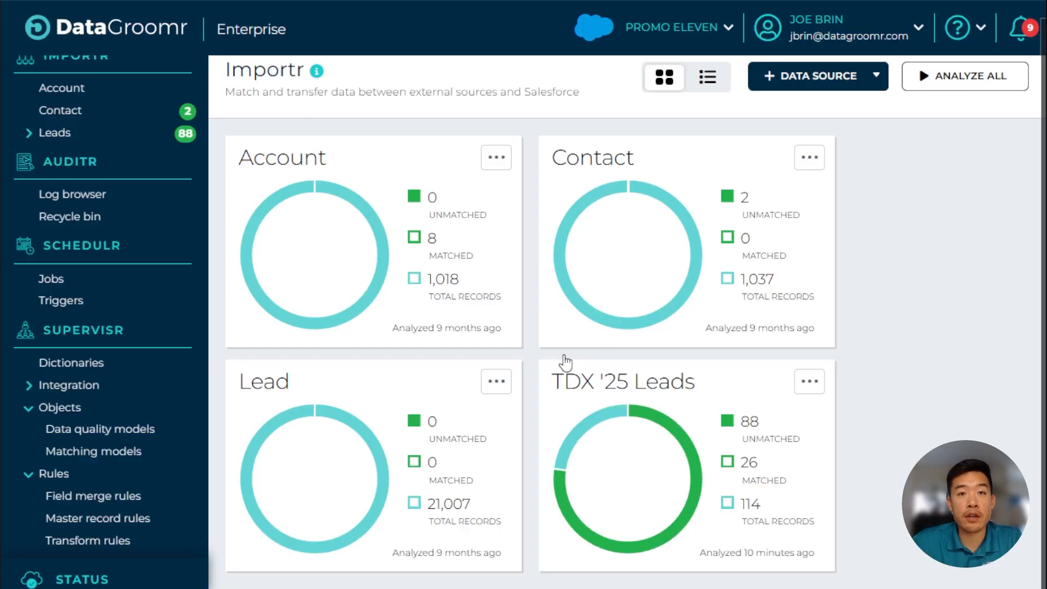
Open the TDX '25 Leads dataset and look over its unmatched and matched record groups.
{"action": "left_click", "coordinate": [666, 381]}
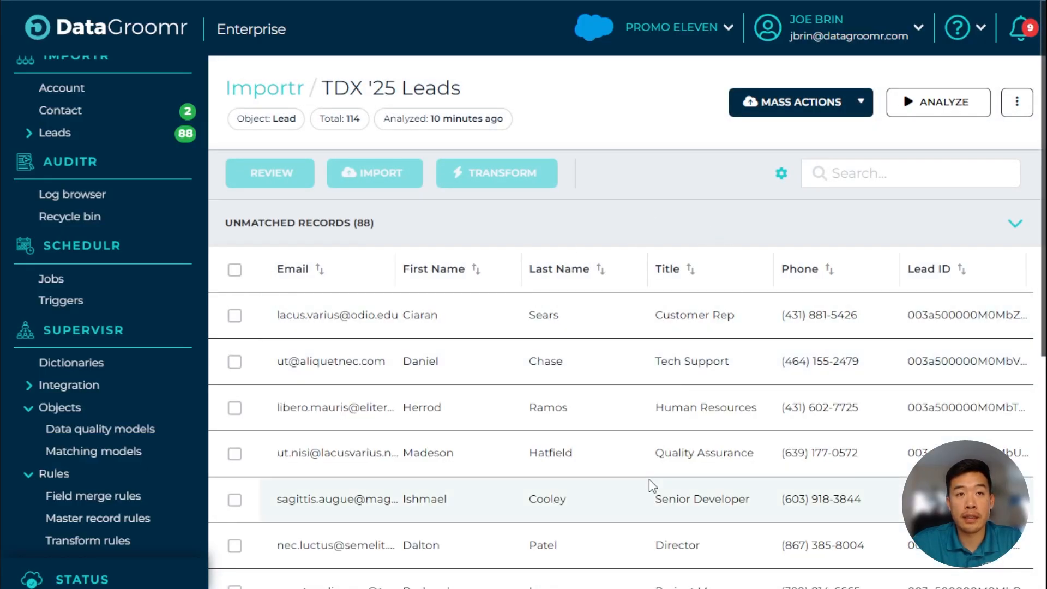
{"action": "left_click", "coordinate": [669, 238]}
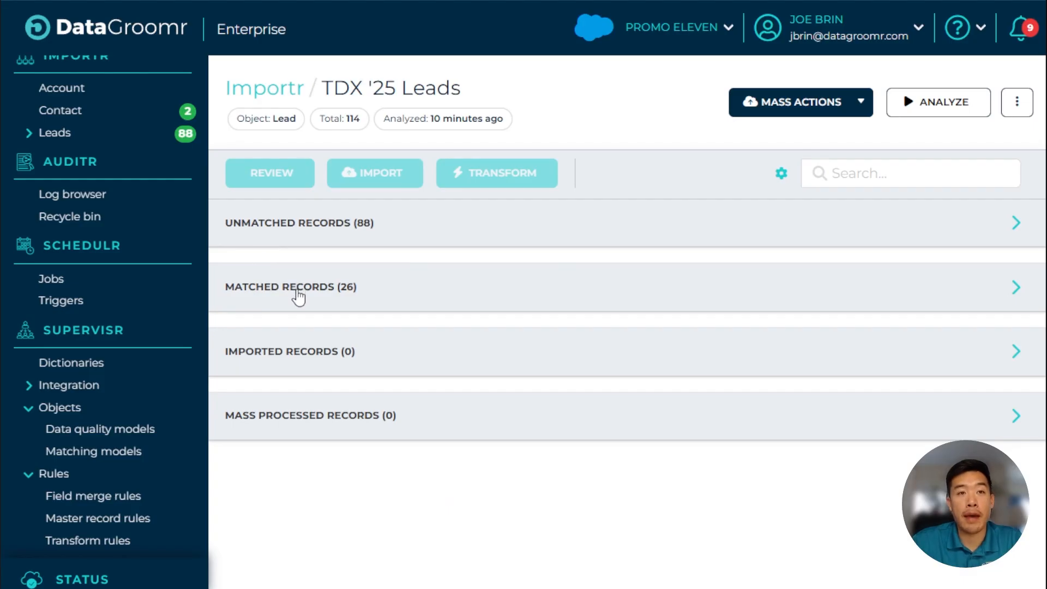
{"action": "left_click", "coordinate": [341, 237]}
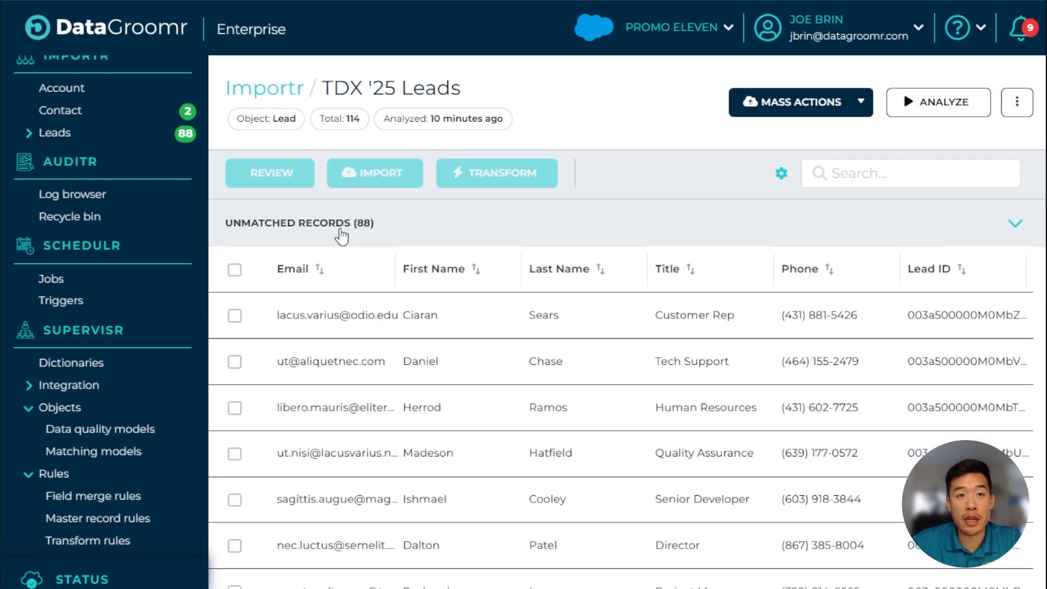
{"action": "left_click", "coordinate": [341, 237]}
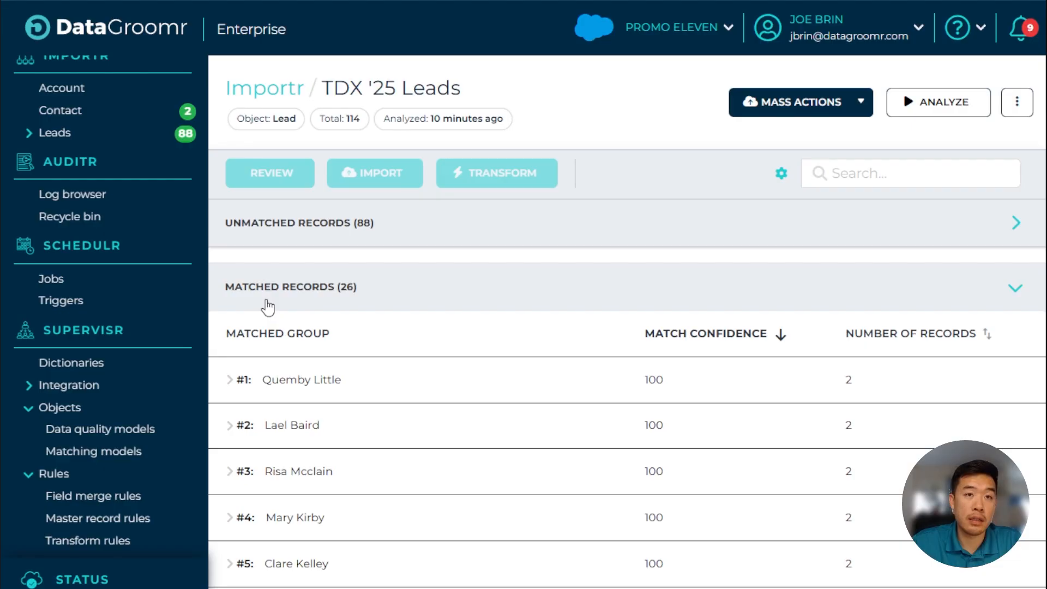
Expand the first matched group, compare its two records side by side in the review, and close it without importing.
{"action": "left_click", "coordinate": [256, 380]}
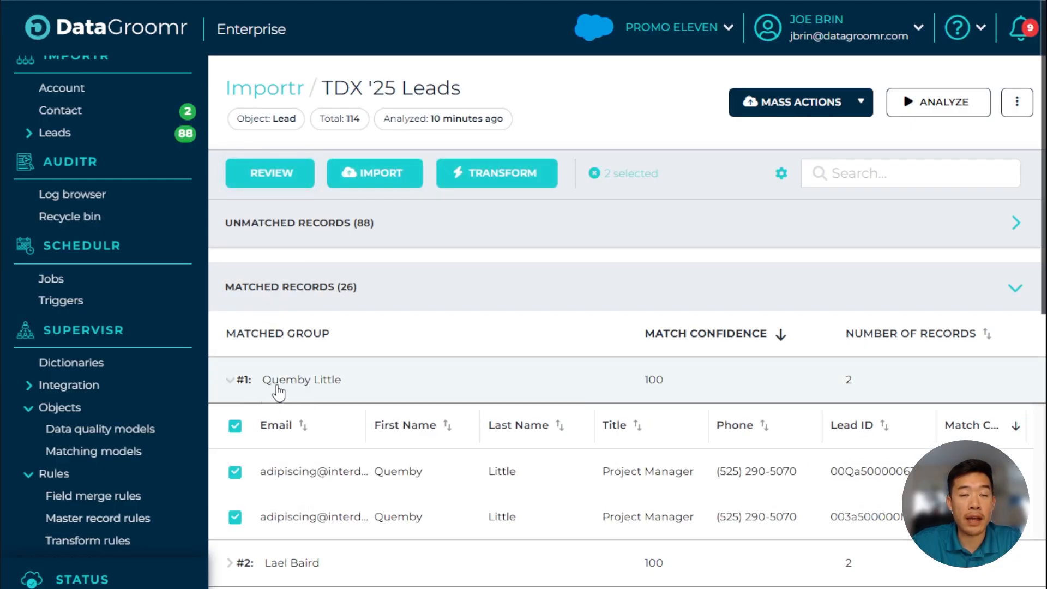
{"action": "left_click", "coordinate": [265, 185]}
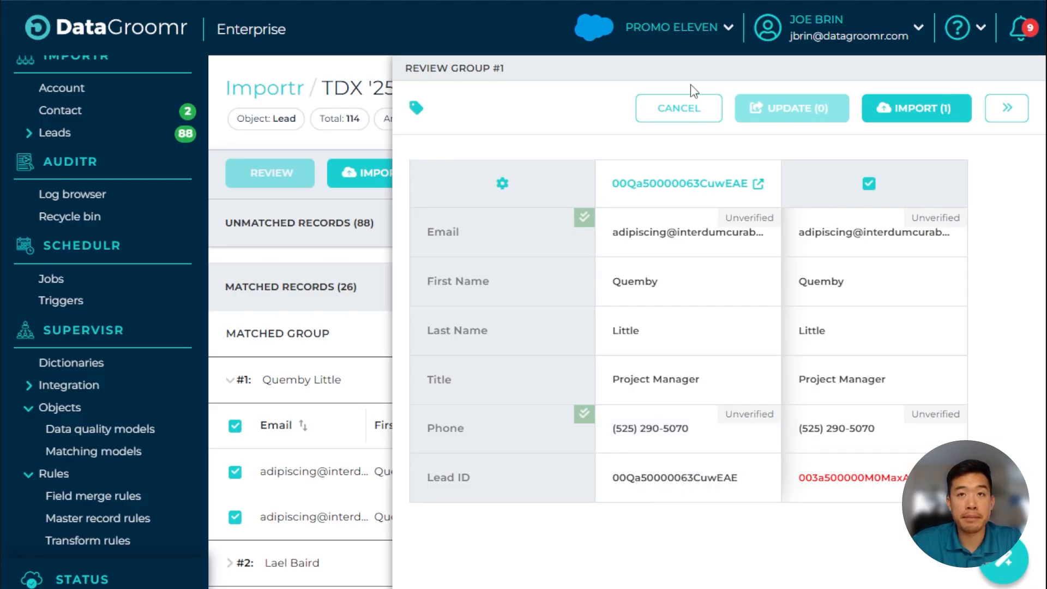
{"action": "left_click", "coordinate": [680, 109]}
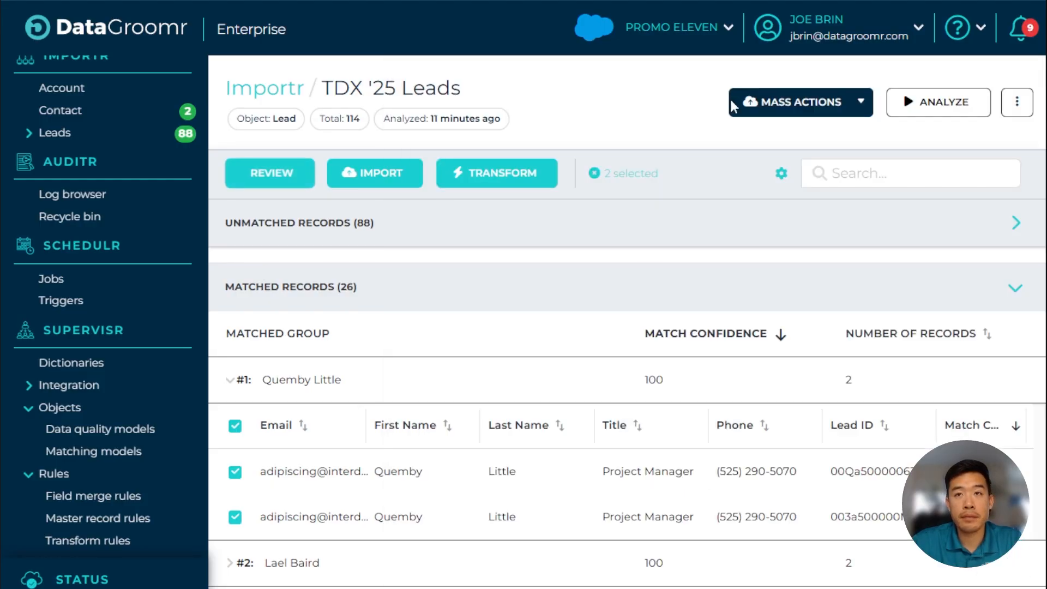
Examine the options for editing, deleting, extending or exporting the dataset, and the mass actions available for its records.
{"action": "left_click", "coordinate": [1014, 101]}
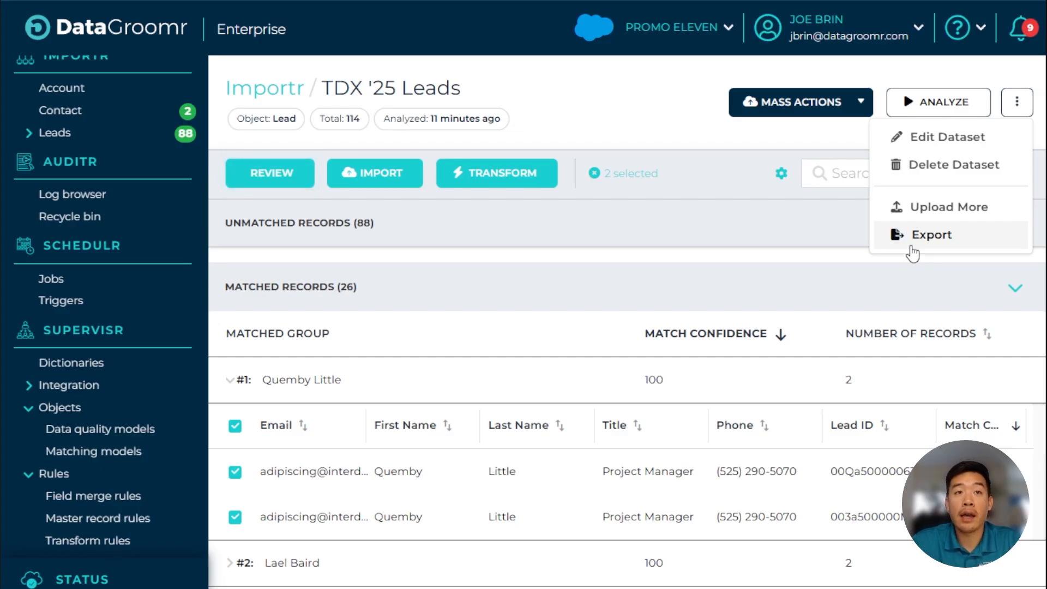
{"action": "left_click", "coordinate": [540, 64]}
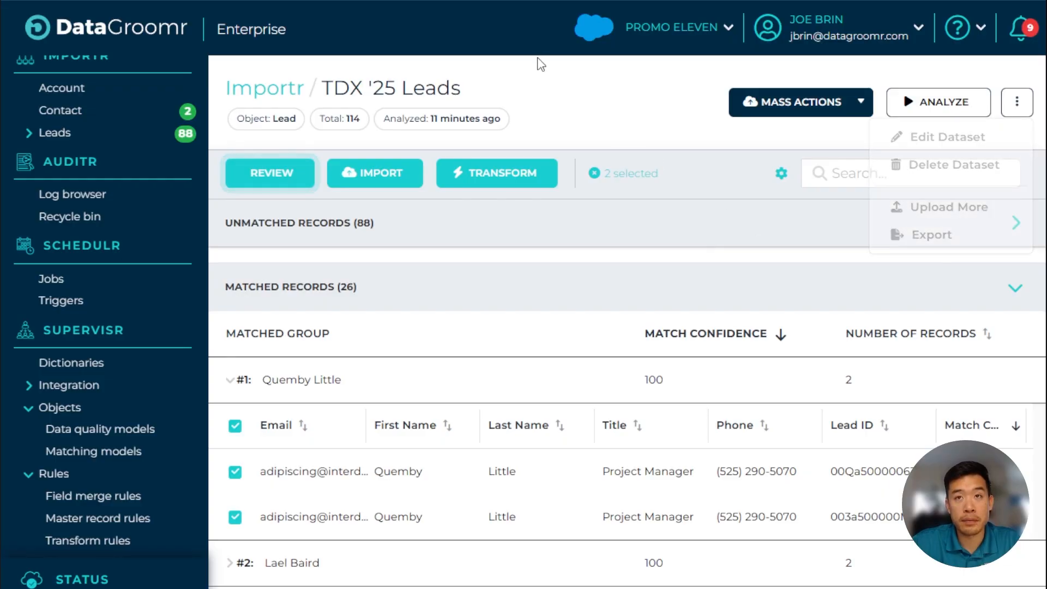
{"action": "left_click", "coordinate": [850, 101]}
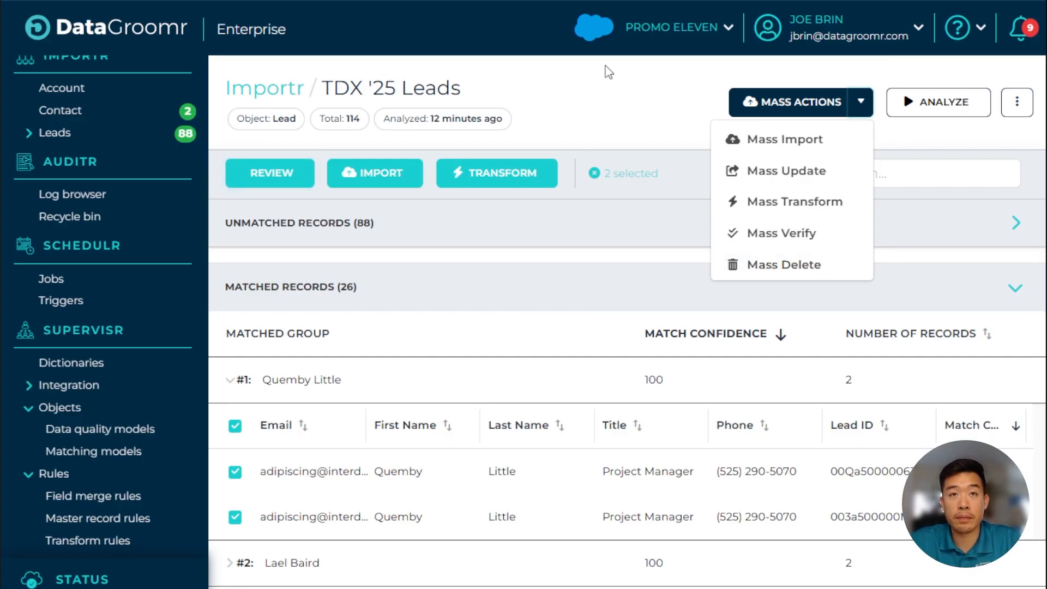
{"action": "left_click", "coordinate": [612, 99]}
Look through the list of matched groups and show the available help and support options.
{"action": "scroll", "coordinate": [617, 141], "scroll_direction": "down", "scroll_amount": 4}
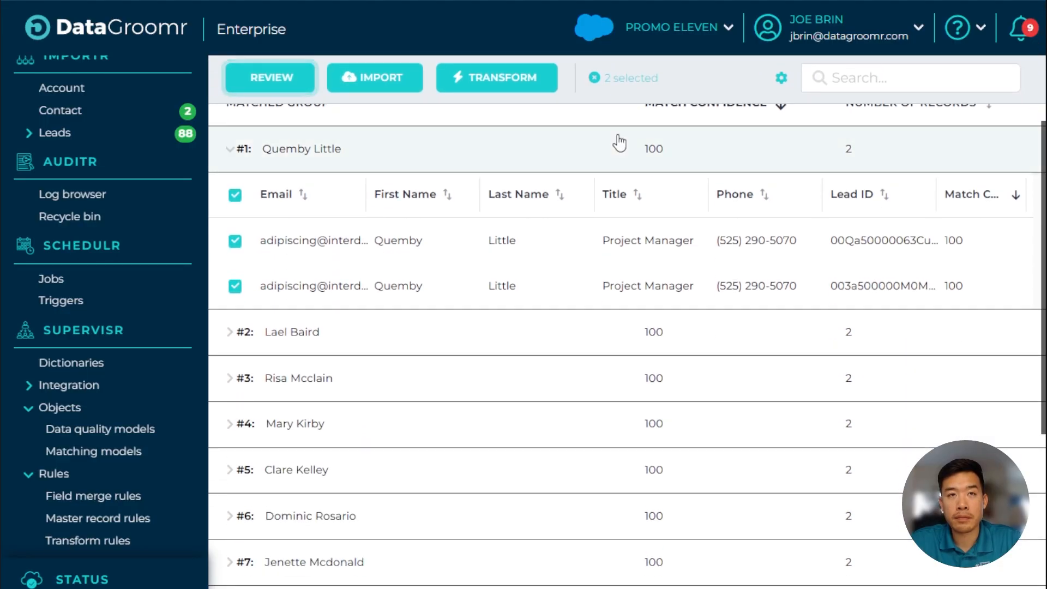
{"action": "scroll", "coordinate": [617, 140], "scroll_direction": "up", "scroll_amount": 4}
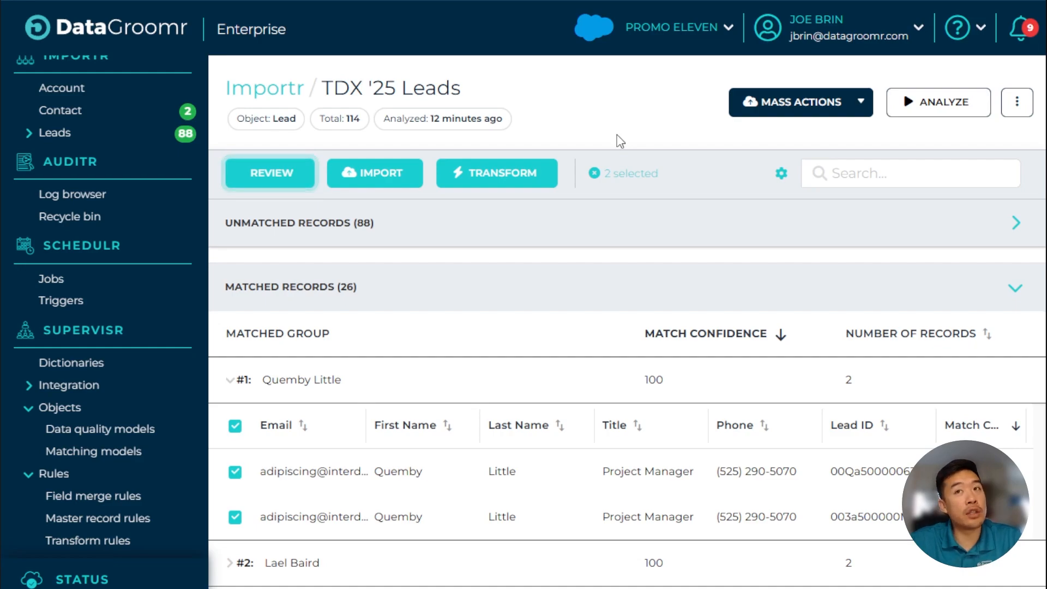
{"action": "left_click", "coordinate": [970, 44]}
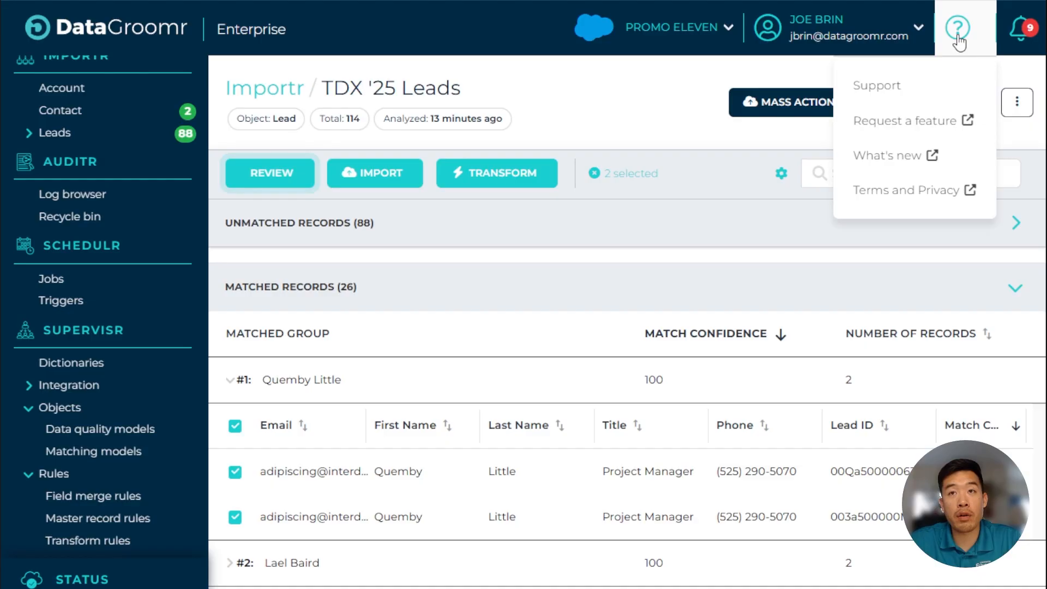